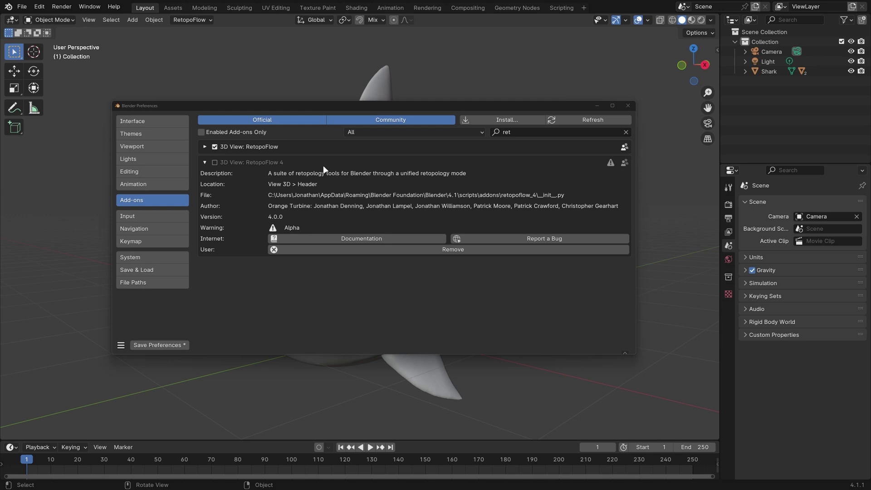
- Tick 3D View: RetopoFlow 4 and untick the older 3D View: RetopoFlow add-on
left_click(215, 163)
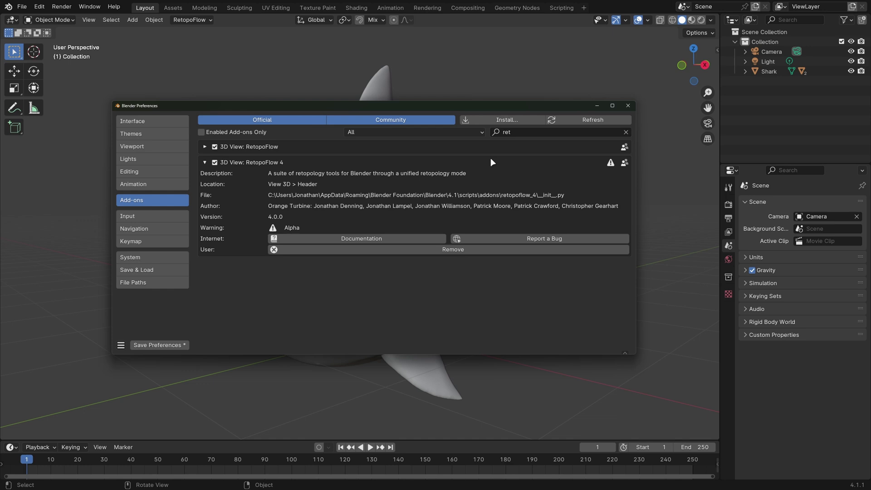
left_click(214, 147)
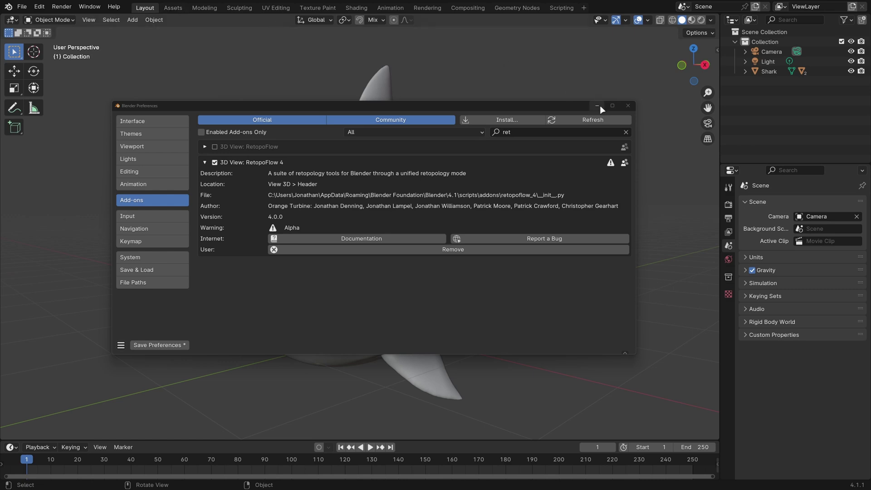
- Close Preferences, select the shark, and show the Shift+A Add > Mesh submenu
left_click(627, 105)
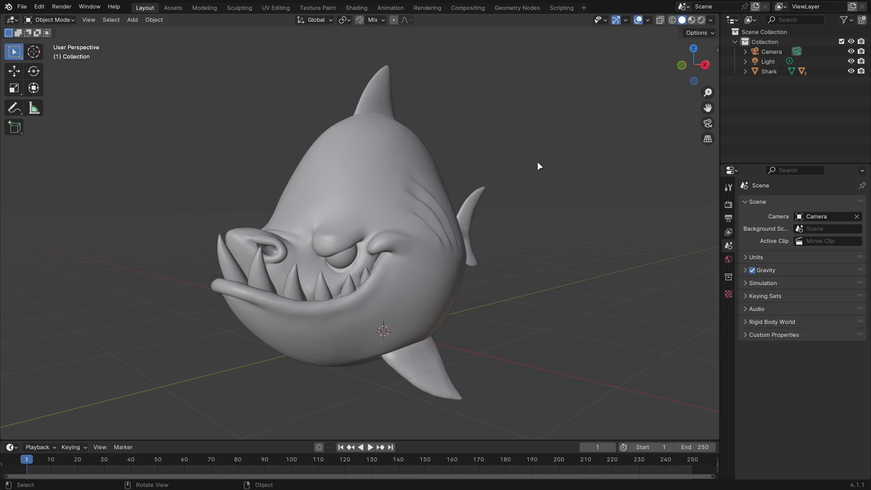
left_click(405, 206)
key("shift+a")
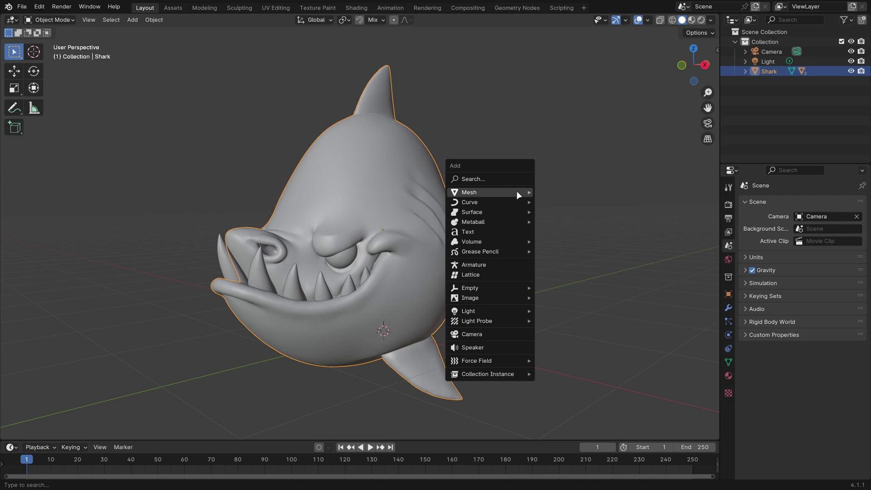
mouse_move(519, 195)
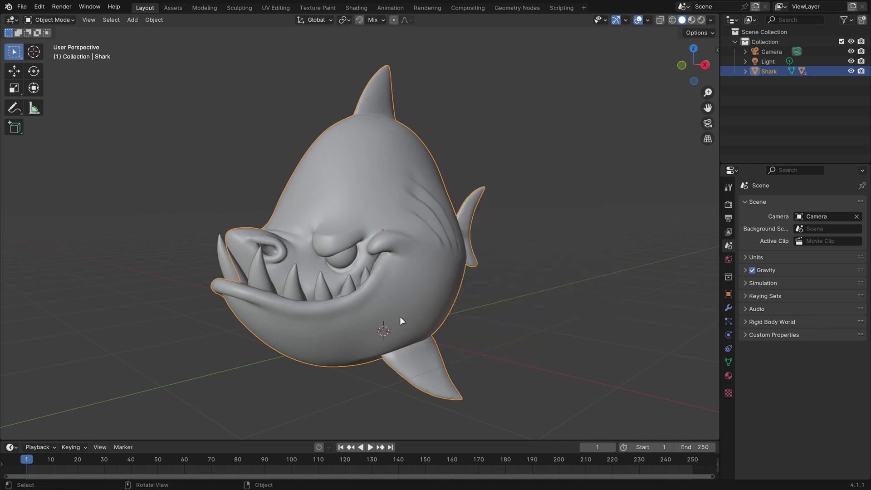
- Orbit to the shark's side, undo an accidental rotation, and reopen the Add menu
middle_click_drag(396, 246, 397, 224)
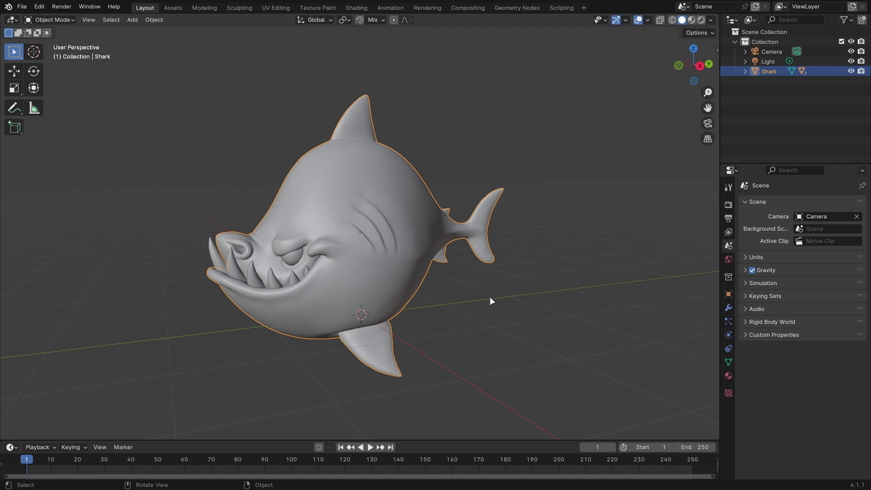
key("r")
key("r")
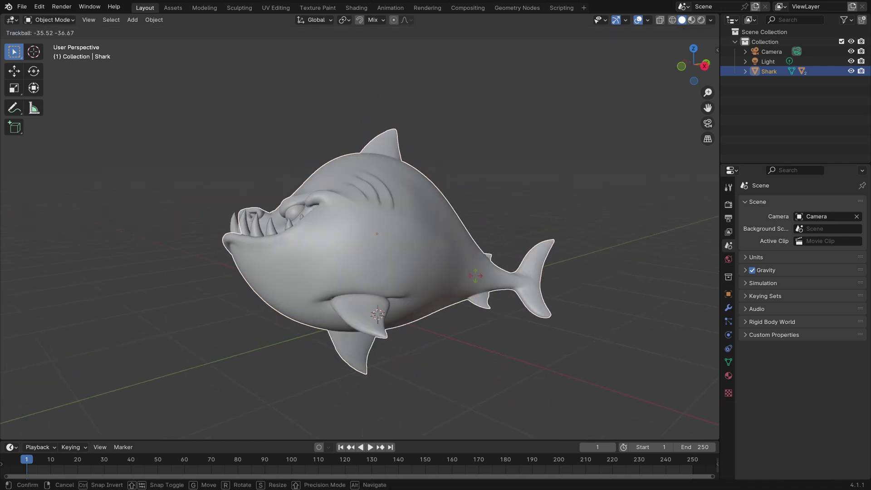
left_click(476, 276)
key("ctrl+z")
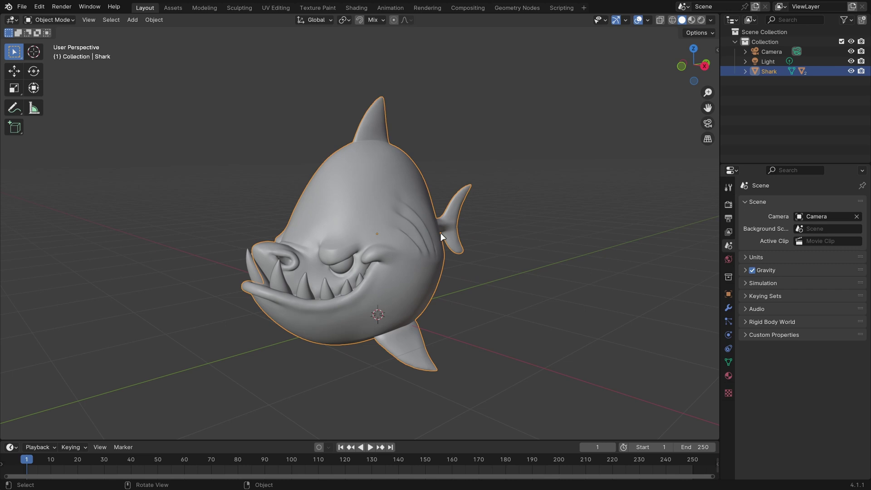
key("shift+a")
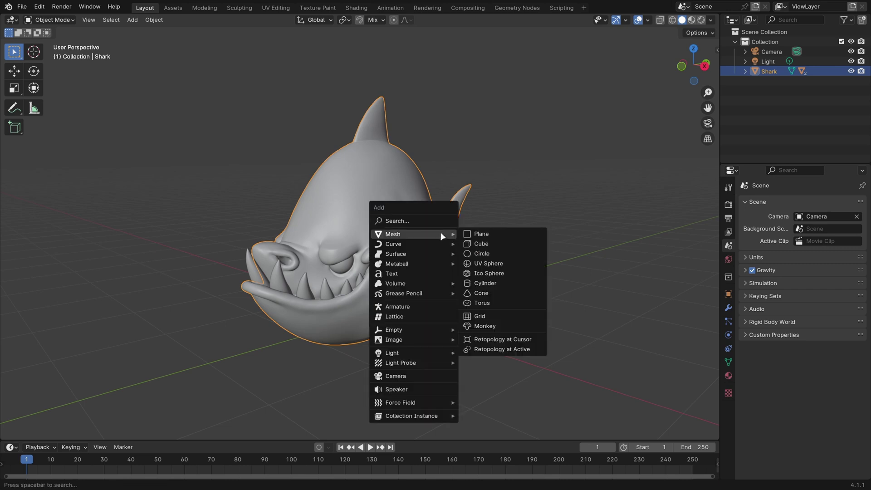
- Add a Retopology at Active mesh, widen the toolbar, and review snapping and overlay settings
left_click(531, 349)
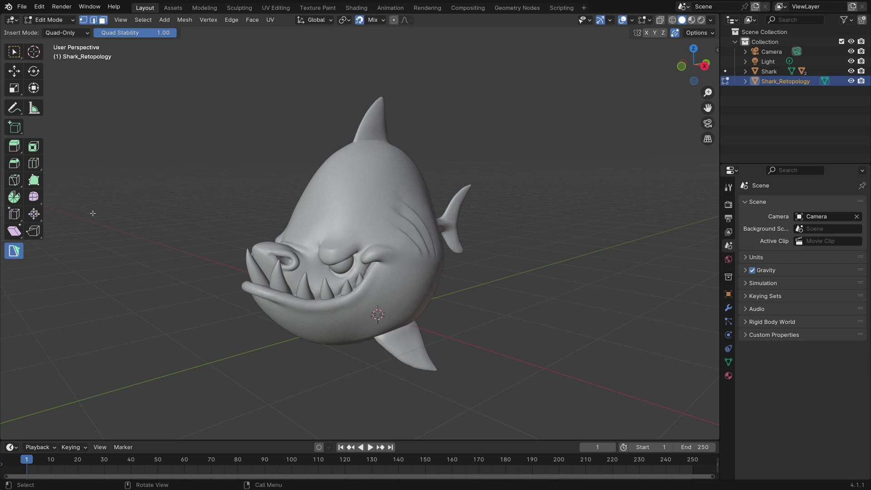
left_click_drag(43, 200, 66, 198)
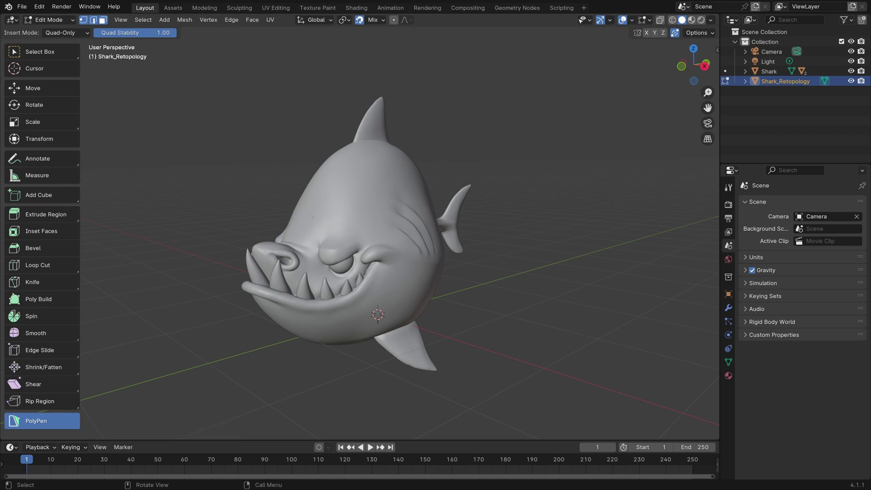
left_click(382, 20)
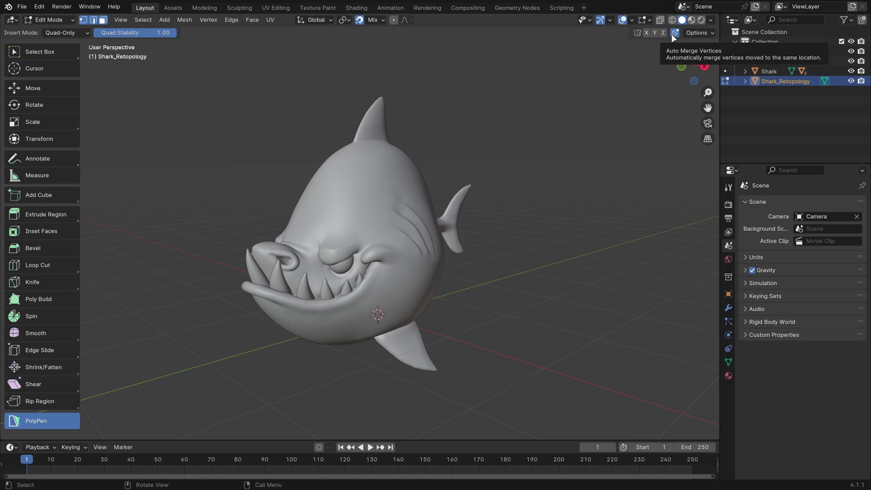
left_click(632, 20)
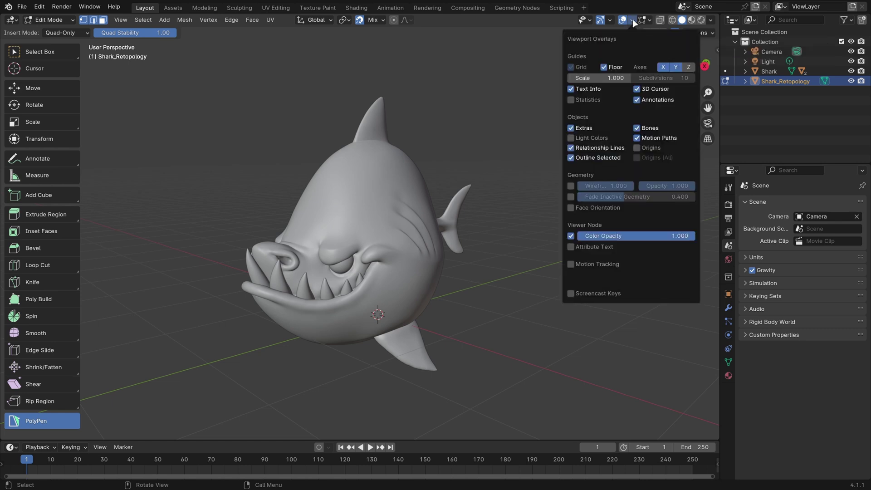
left_click(646, 20)
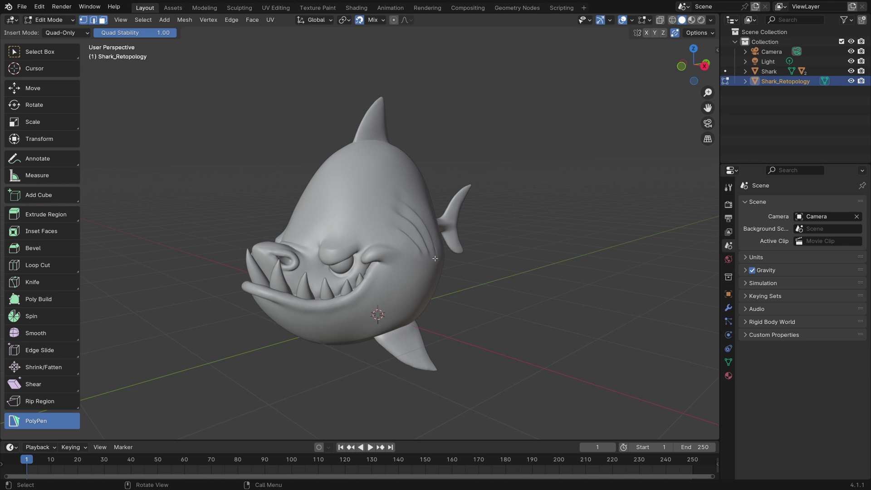
- Zoom into the gills and draw two PolyPen quads over the gill slits
middle_click_drag(437, 253, 341, 263)
scroll(342, 263, "up", 6)
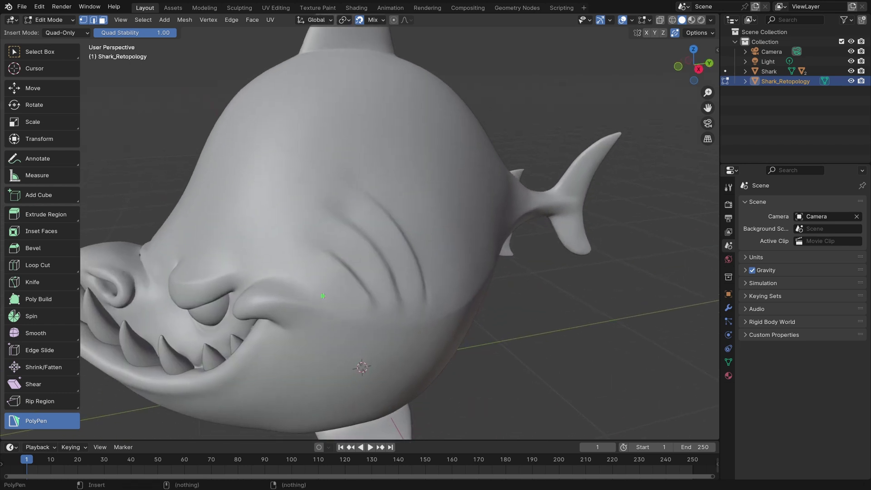
key("ctrl")
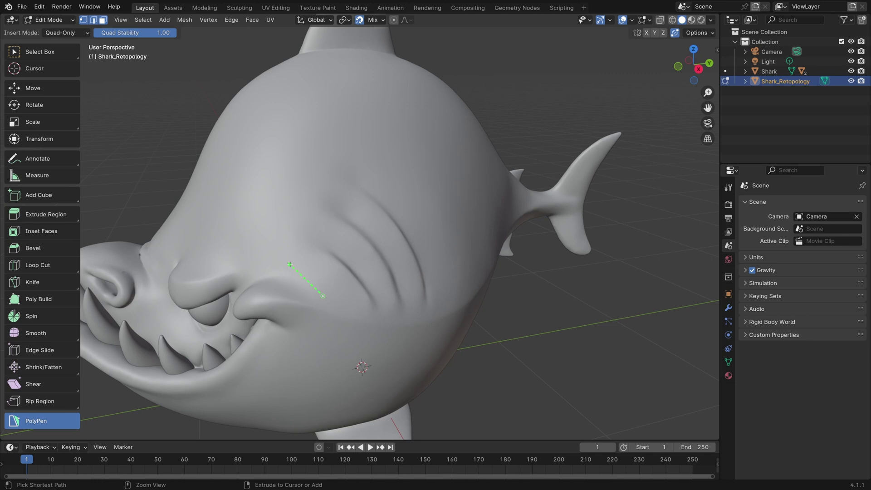
left_click(281, 263)
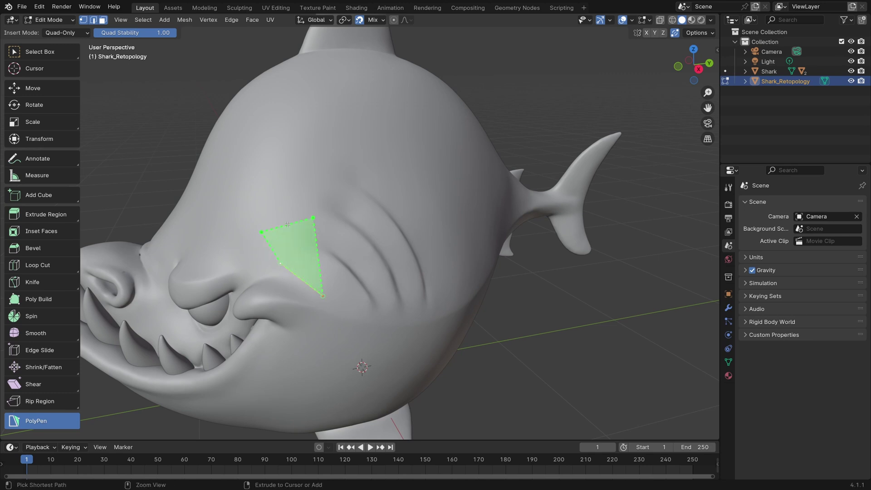
left_click(344, 250, "ctrl")
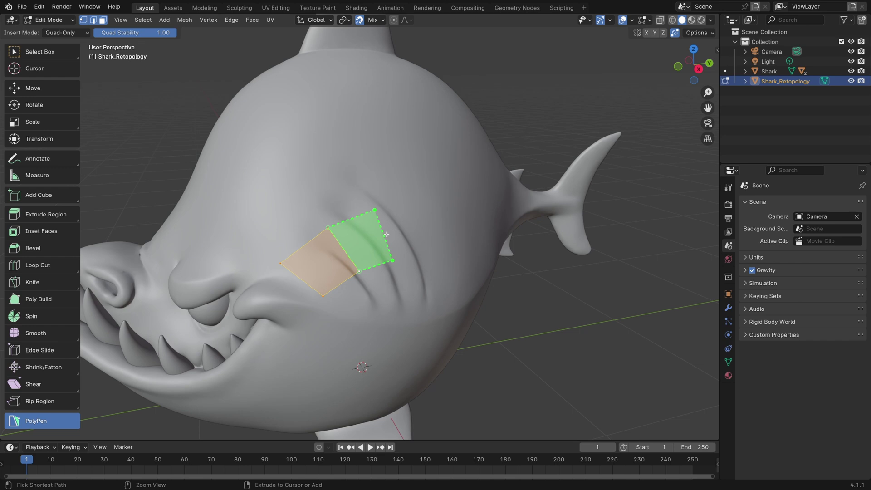
left_click(395, 232, "ctrl")
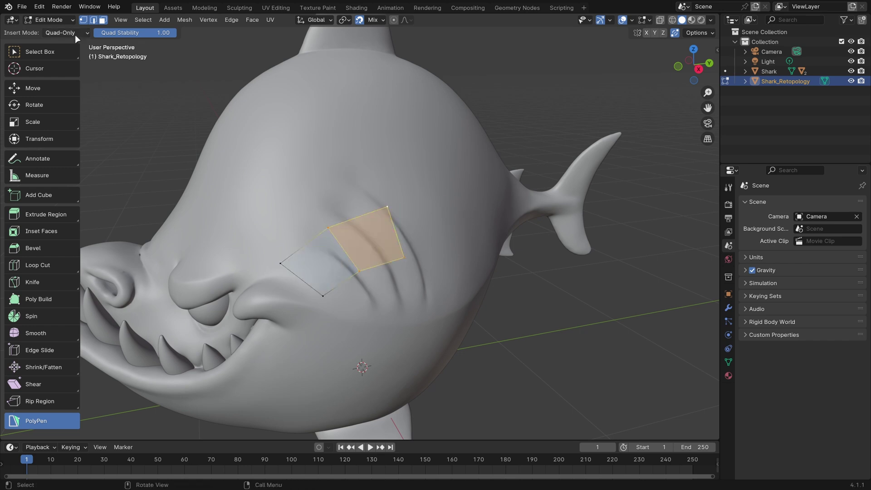
middle_click_drag(433, 257, 409, 254)
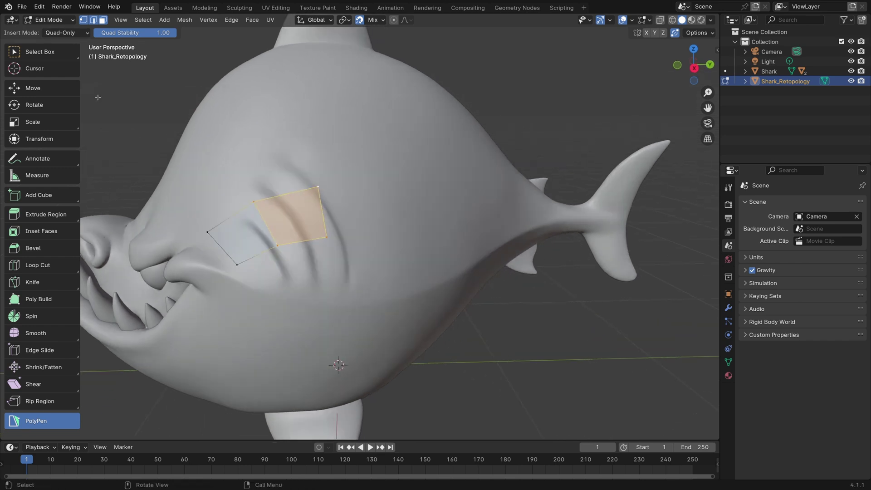
left_click(63, 32)
- Switch insert mode to Tri/Quad and extend the strip toward the tail with a triangle and quads
left_click(58, 66)
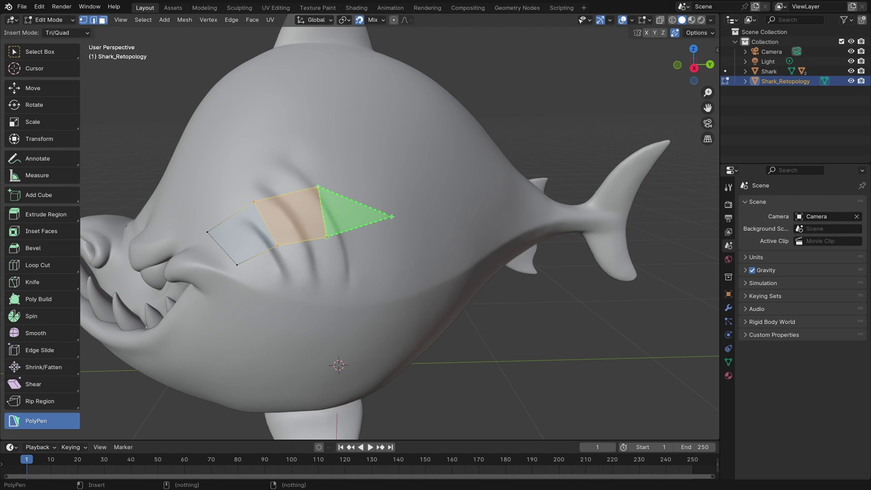
key("ctrl")
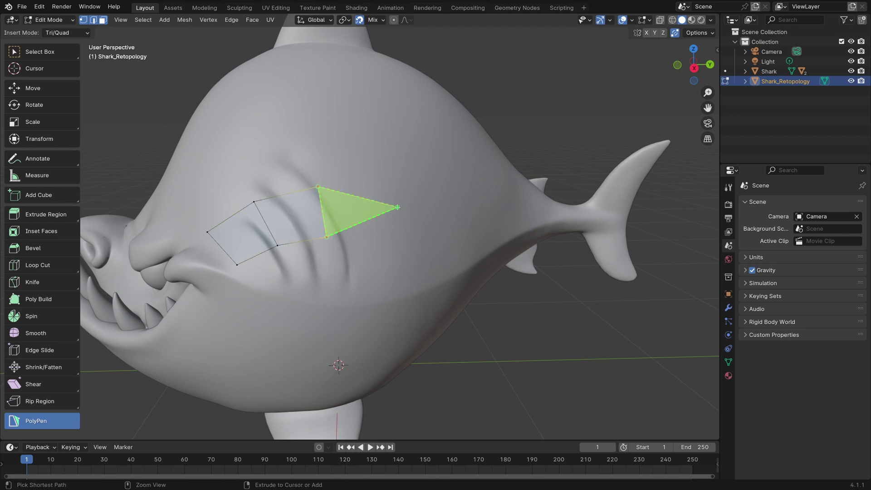
left_click(398, 207, "ctrl")
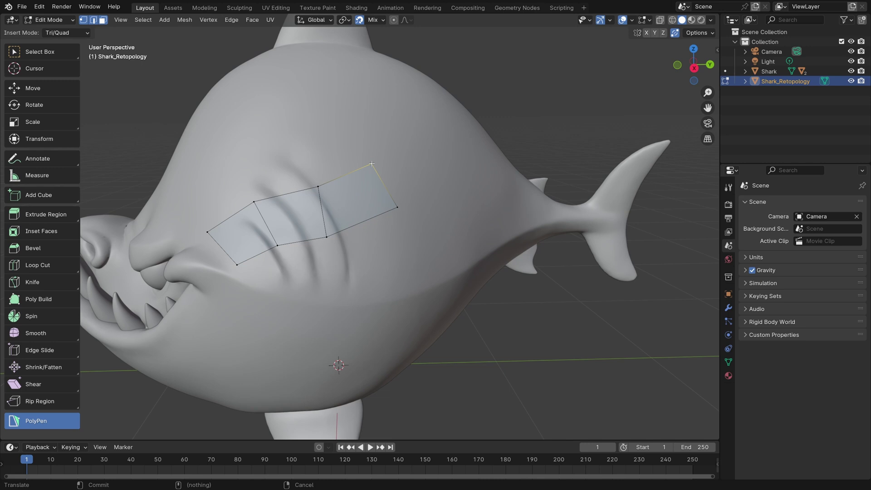
left_click(372, 164, "ctrl")
middle_click_drag(459, 184, 445, 190)
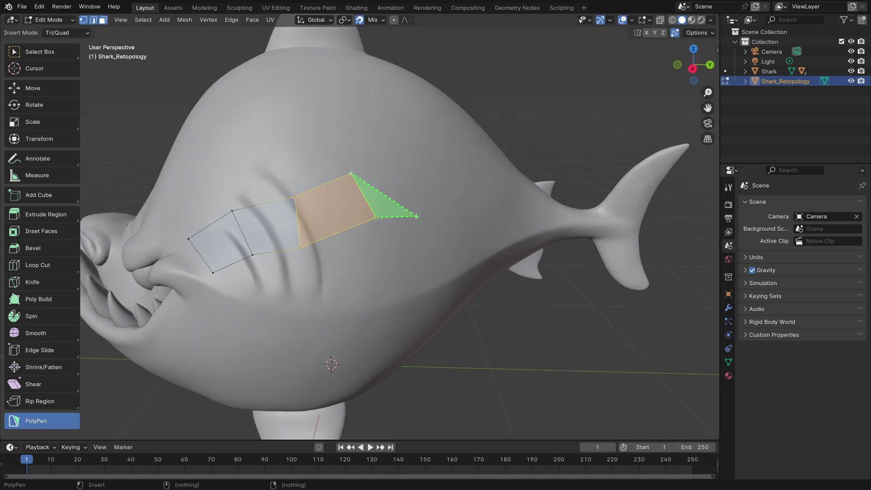
left_click(432, 211, "ctrl")
left_click(425, 170, "ctrl")
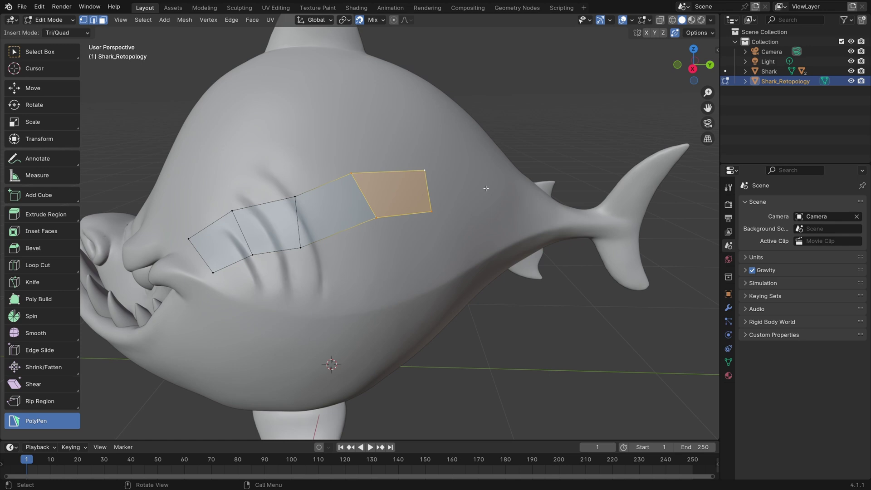
- Add further faces at the strip's tail end and a quad beneath it
middle_click_drag(486, 188, 443, 193)
left_click(434, 209, "ctrl")
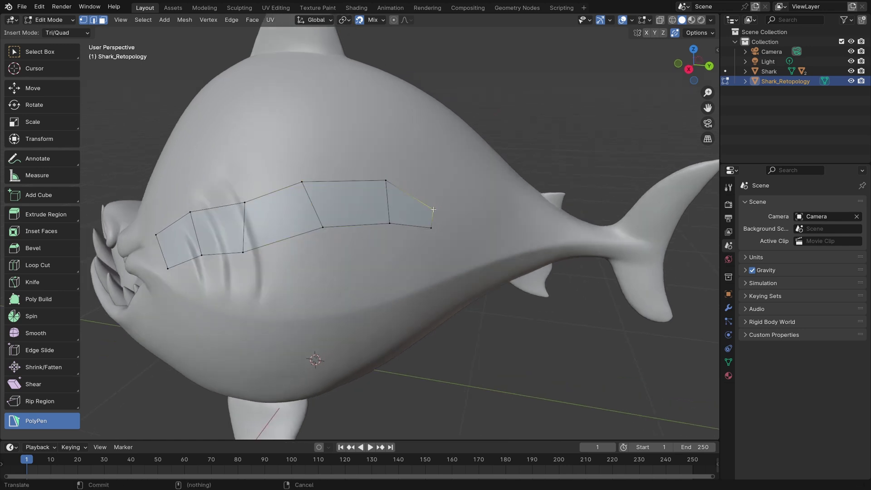
left_click(451, 183, "ctrl")
left_click(467, 210, "ctrl")
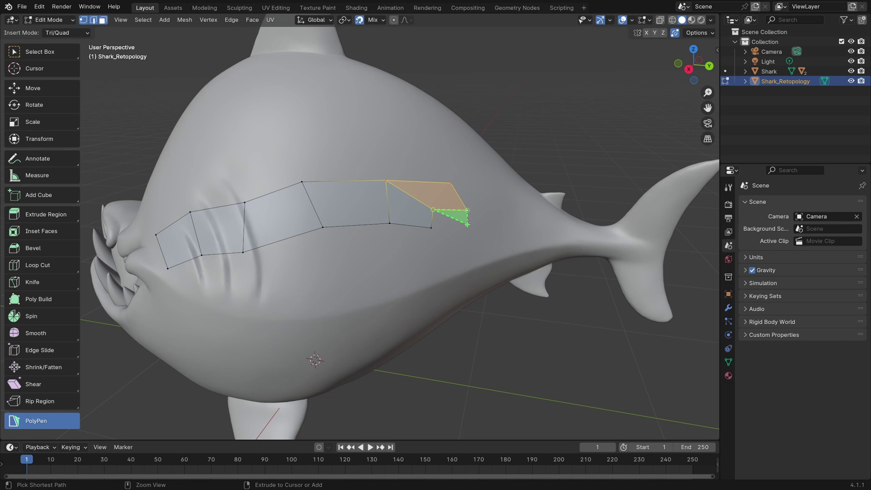
left_click(464, 230, "ctrl")
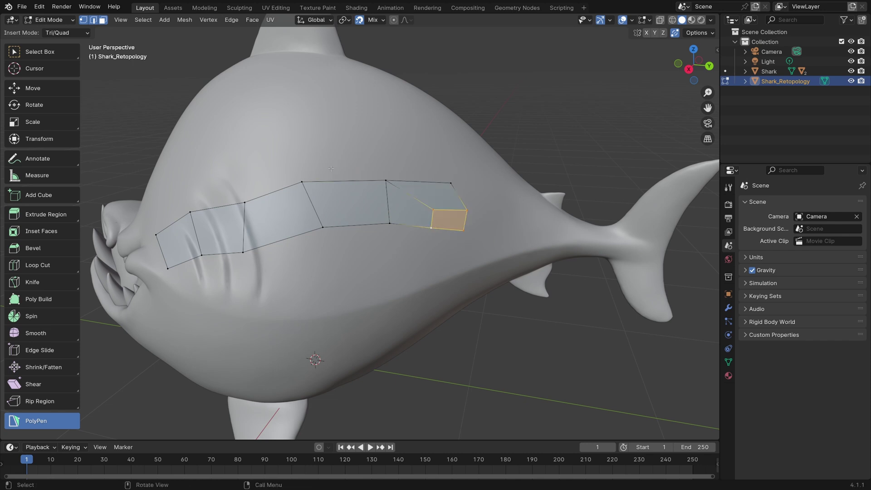
- In Quad-Only mode, add quads below the strip and a lower strip along the belly toward the head
left_click(83, 33)
left_click(68, 77)
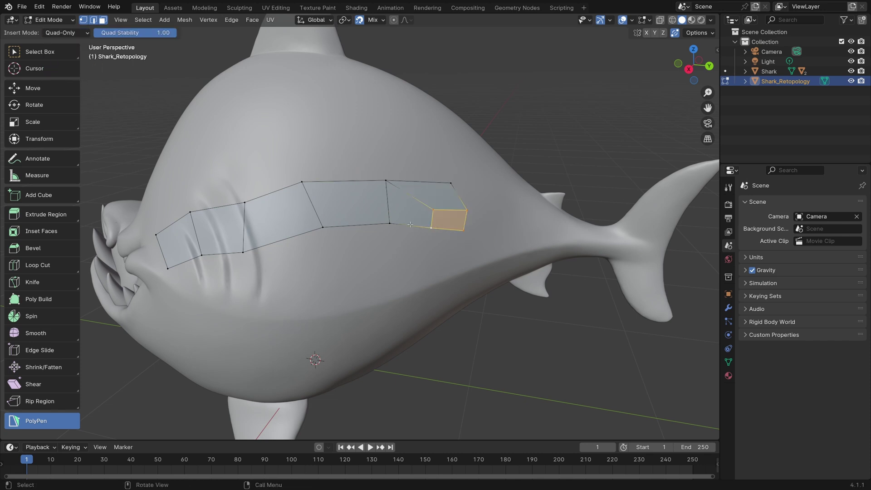
left_click(390, 267, "ctrl")
left_click(390, 281, "ctrl")
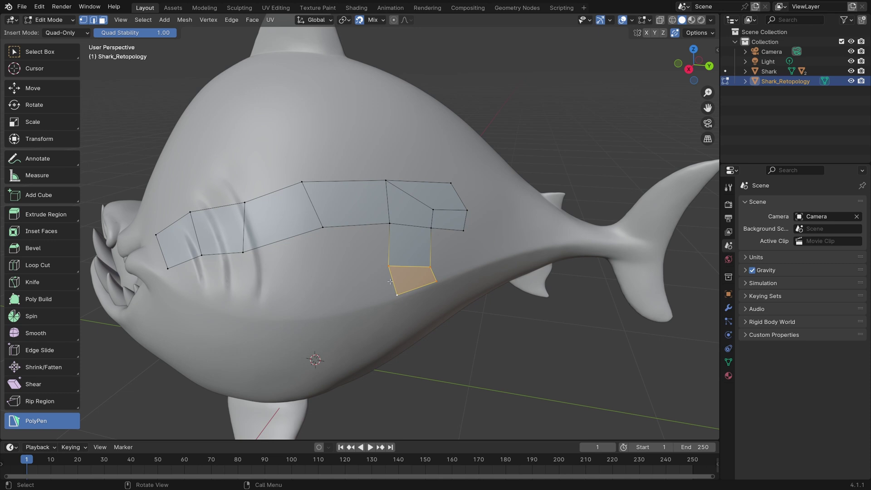
left_click(347, 295, "ctrl")
left_click(300, 301, "ctrl")
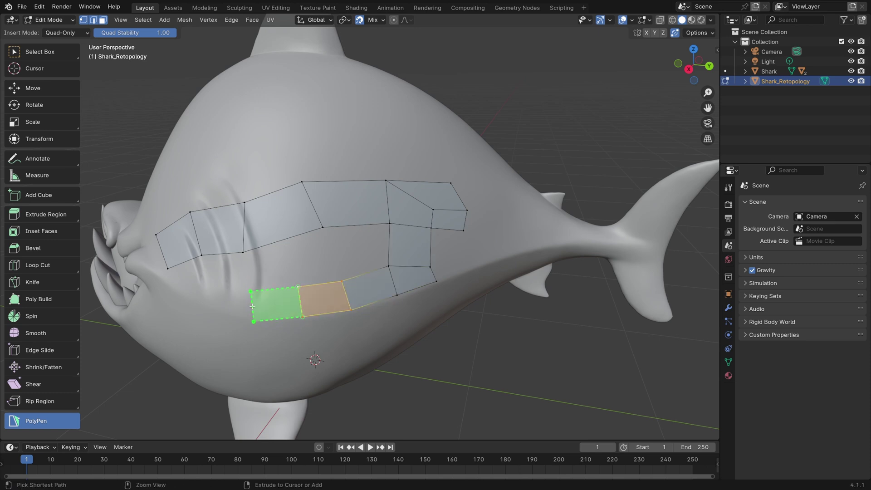
left_click(253, 307, "ctrl")
left_click(216, 294, "ctrl")
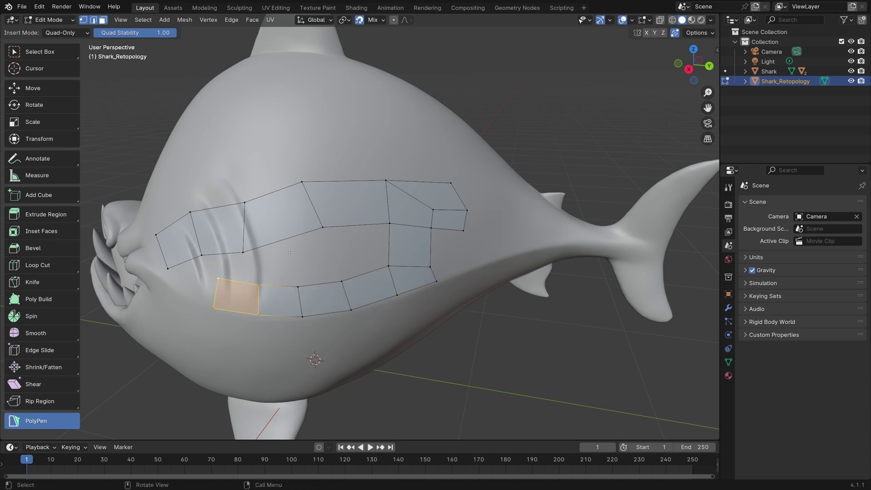
- In Tri-Only mode, fill triangles above the top strip down to its end
left_click(85, 37)
left_click(74, 53)
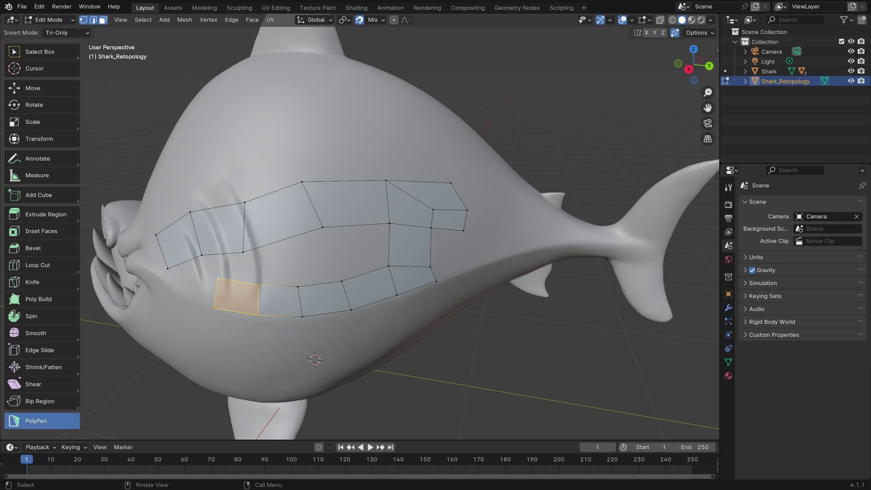
left_click(343, 181)
left_click(285, 130, "ctrl")
left_click(369, 123, "ctrl")
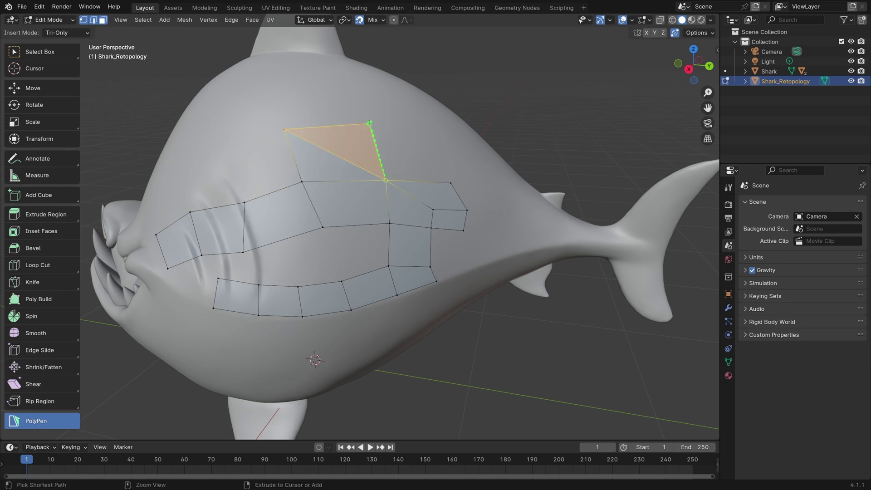
left_click(423, 145, "ctrl")
left_click(451, 183, "ctrl")
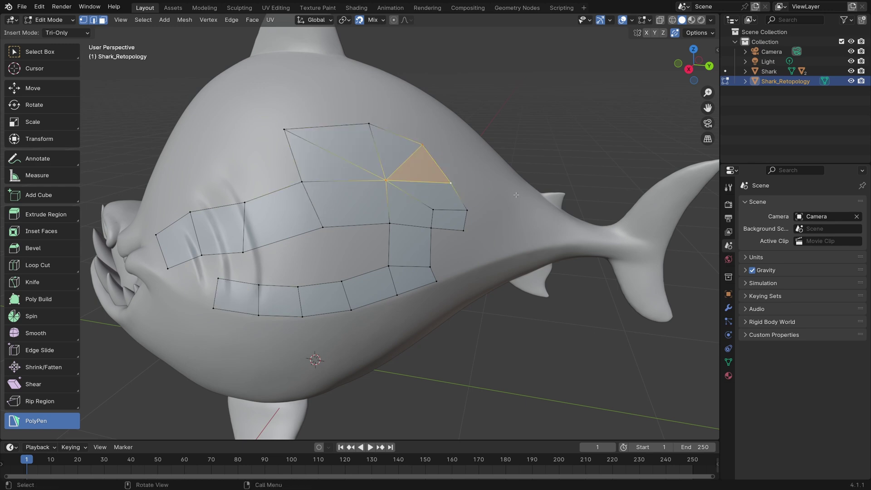
- In Edge-Only mode, add edges toward the head joined to the strip, then return to Tri/Quad
left_click(54, 32)
left_click(61, 45)
left_click(284, 129)
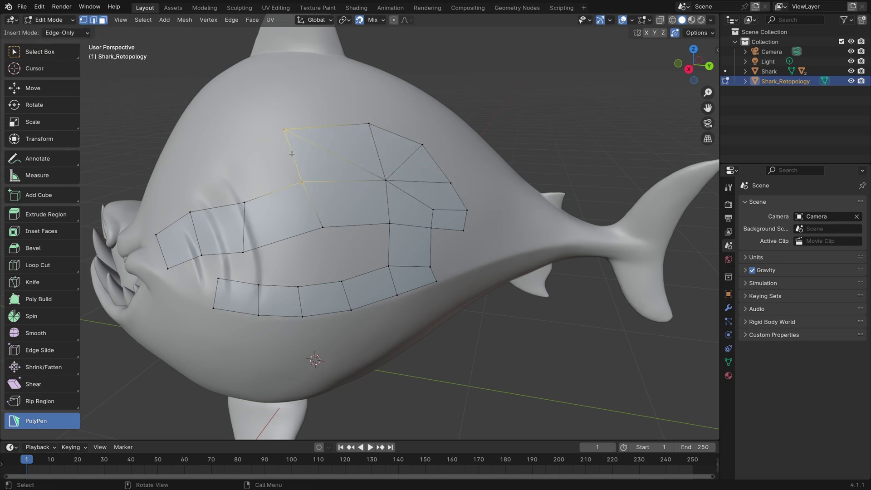
left_click(230, 142, "ctrl")
left_click(244, 202, "ctrl")
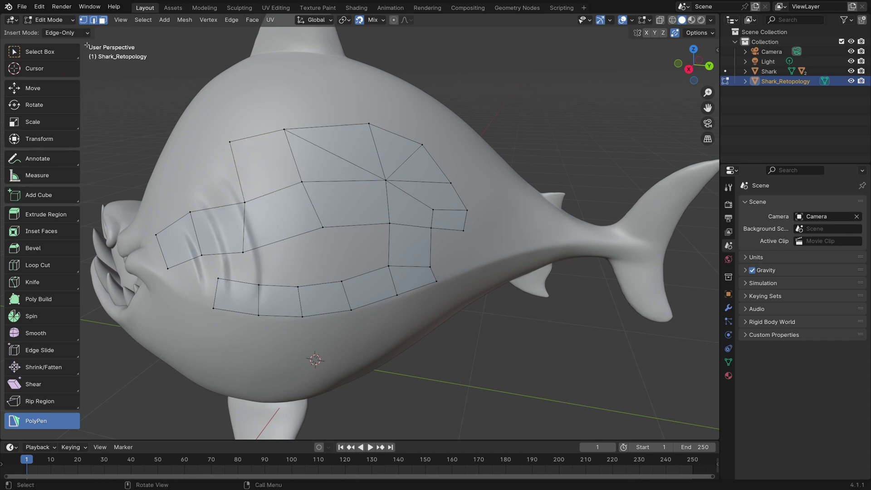
left_click(64, 33)
left_click(79, 67)
left_click(52, 399)
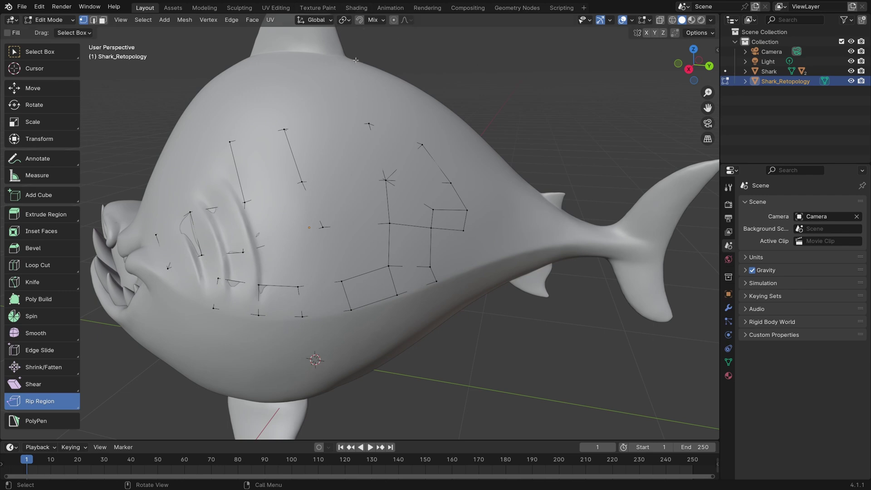
left_click(379, 20)
- Bridge the gap near the tail with a new PolyPen quad and leave Edit Mode
left_click(59, 420)
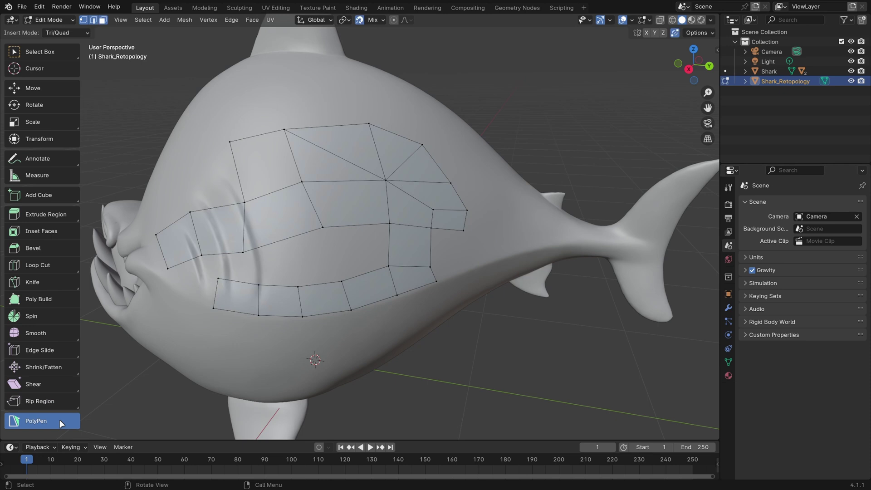
left_click_drag(435, 250, 465, 266)
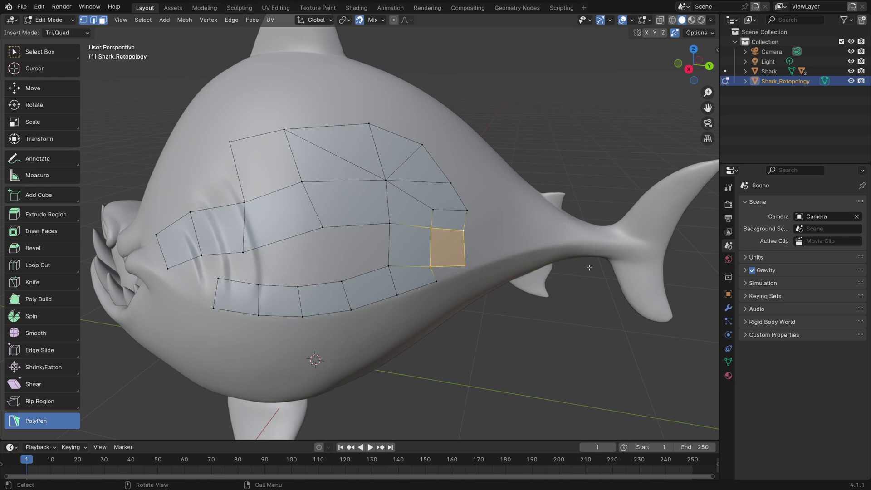
key("Tab")
- Select one of the shark's eyes, hide it with H, and reselect the model
middle_click_drag(284, 288, 366, 272)
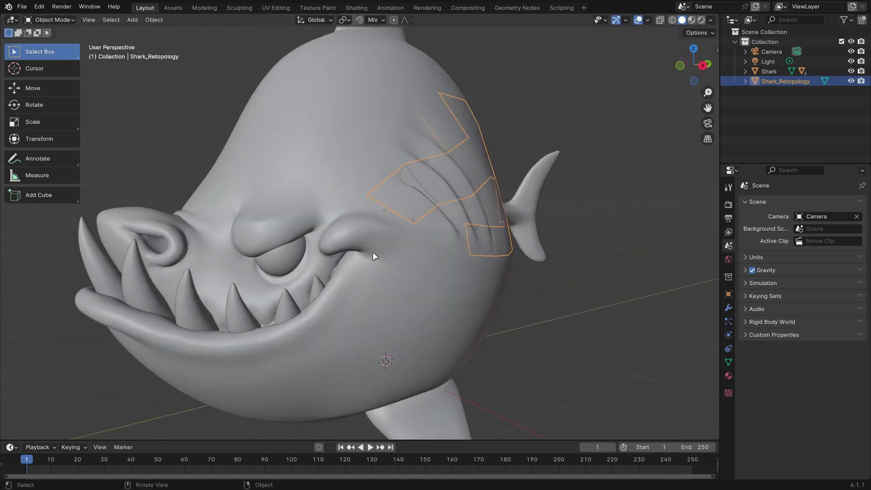
left_click(372, 252)
left_click(296, 250)
middle_click_drag(296, 251, 448, 263)
key("h")
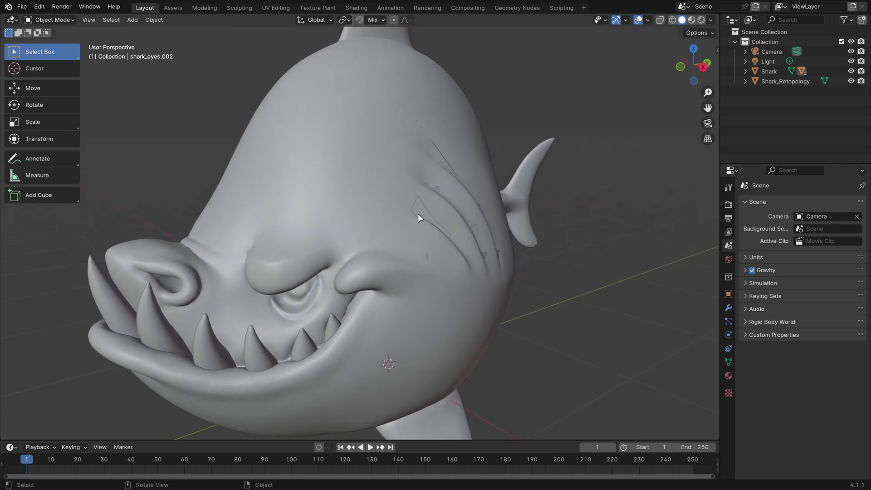
left_click(418, 213)
- Select Shark_Retopology and enter Edit Mode via Ctrl+Tab
left_click(422, 214)
key("ctrl+Tab")
left_click(439, 245)
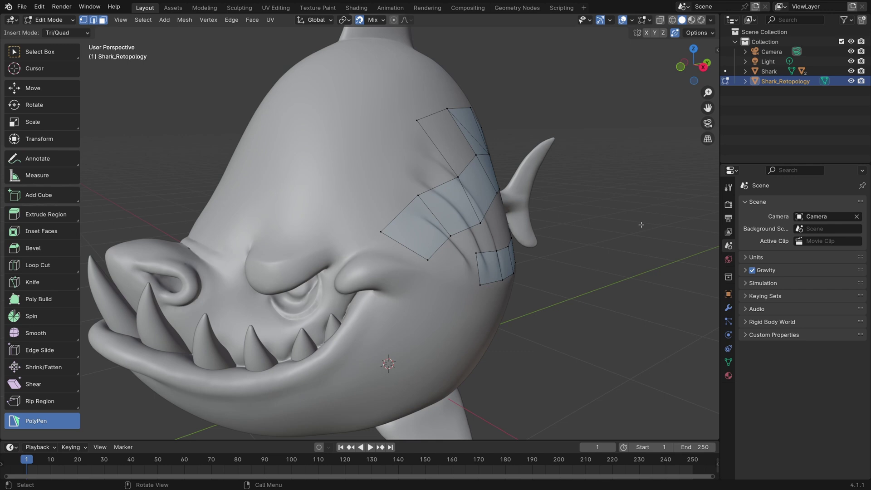
middle_click_drag(558, 284, 428, 287)
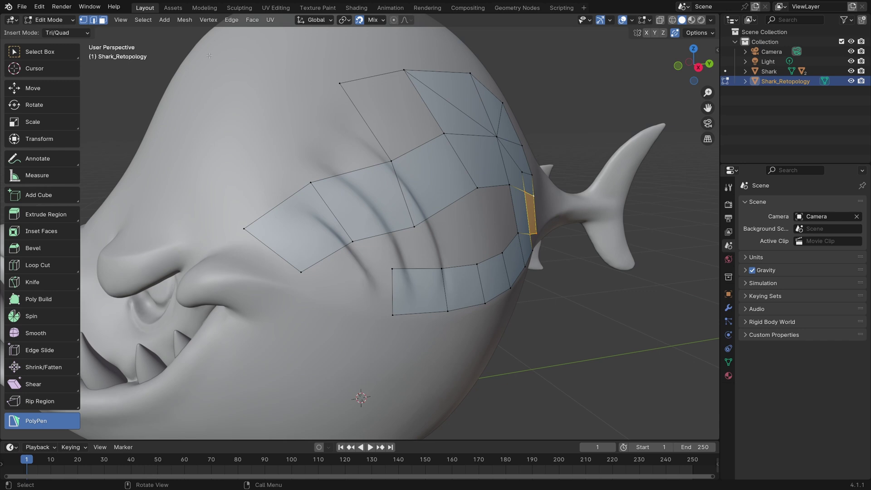
- Grab the front face and the lower edge of the front quad into place over the gills
left_click(311, 239)
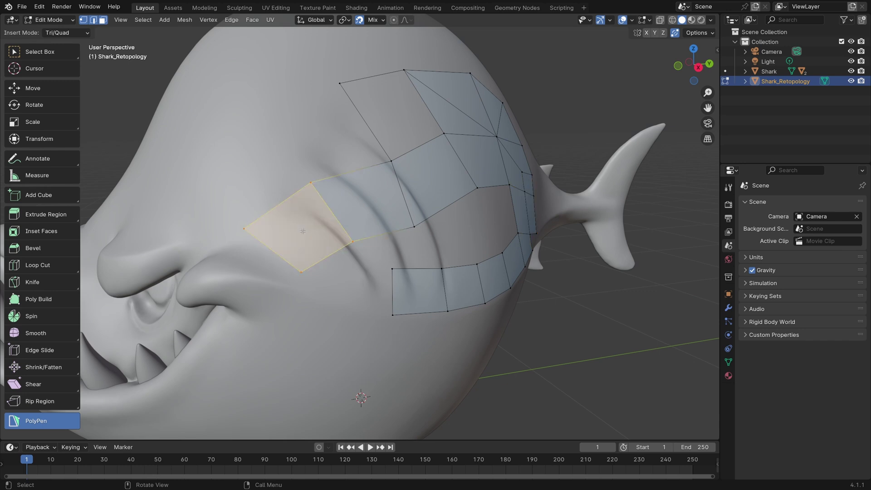
key("g")
left_click(297, 233)
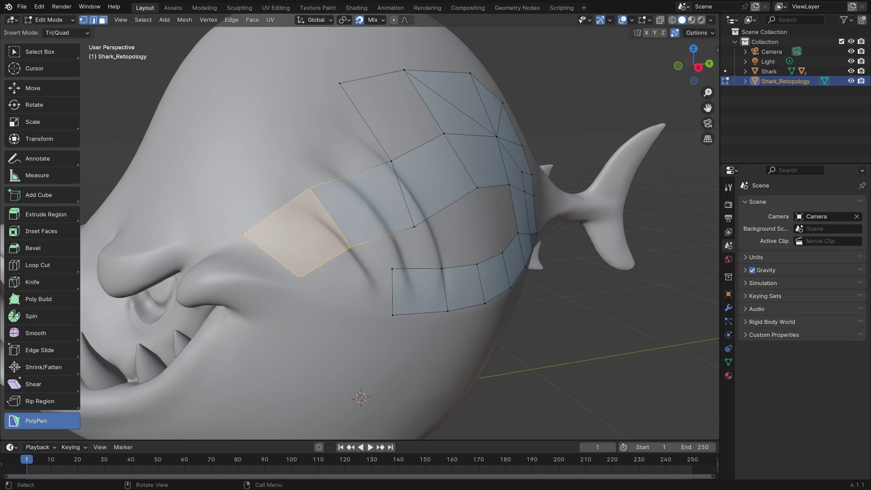
left_click(320, 261)
key("g")
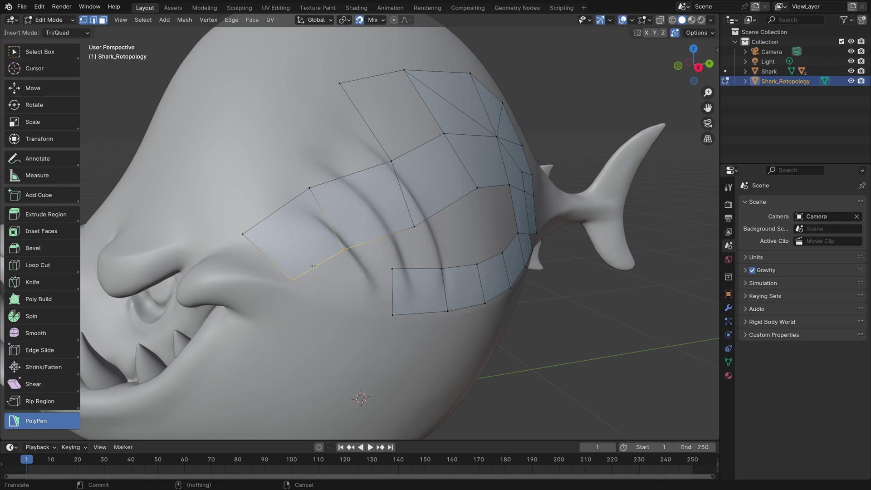
left_click(318, 264)
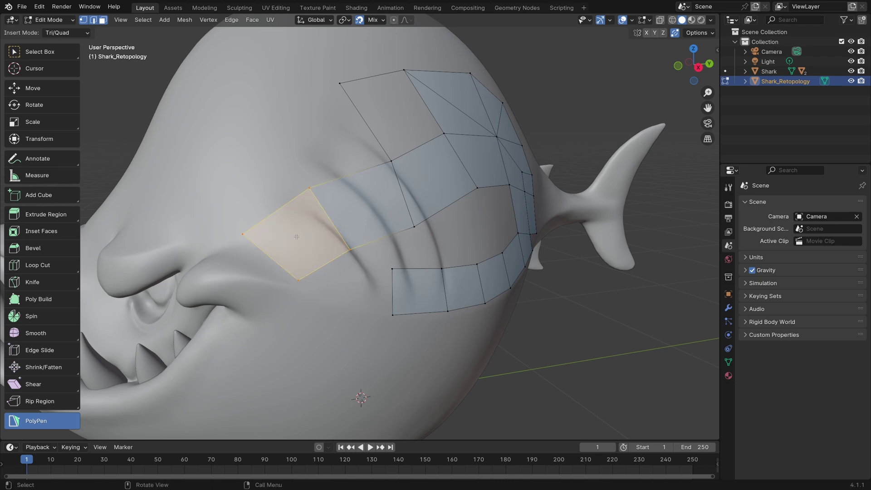
- Zoom in and move the edge twice more to refine its placement
scroll(332, 324, "up", 4)
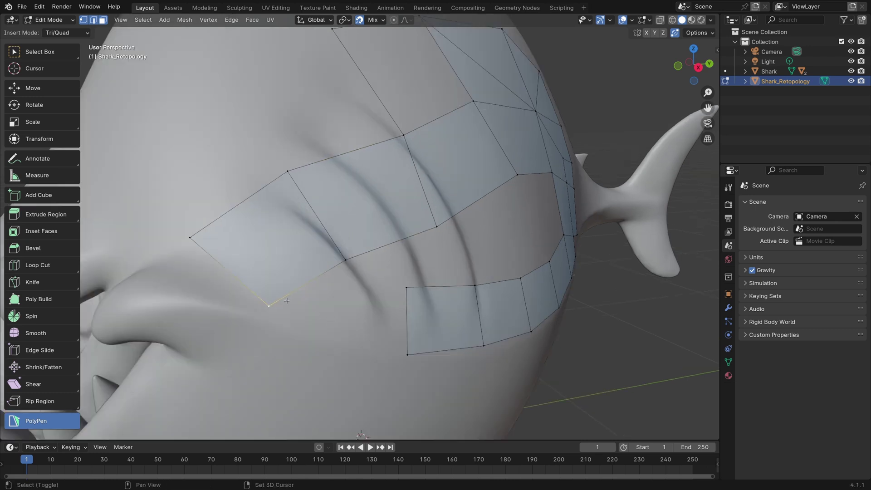
key("g")
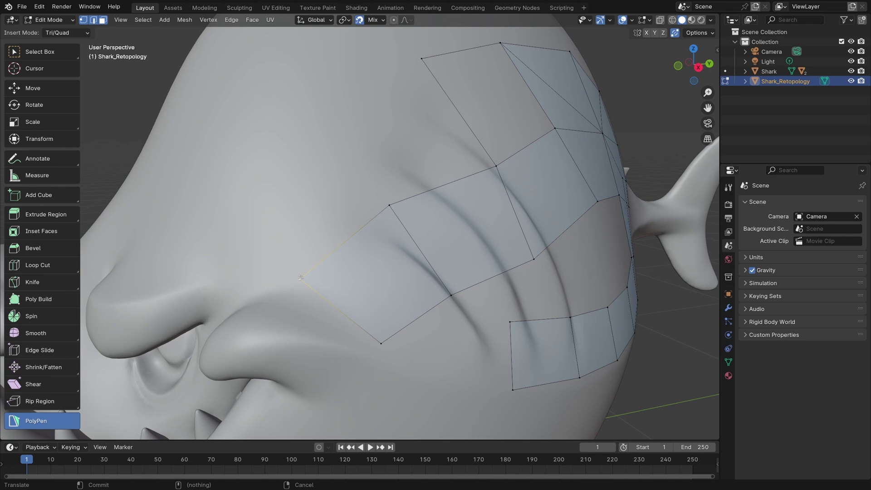
left_click(285, 259)
key("g")
left_click(399, 211)
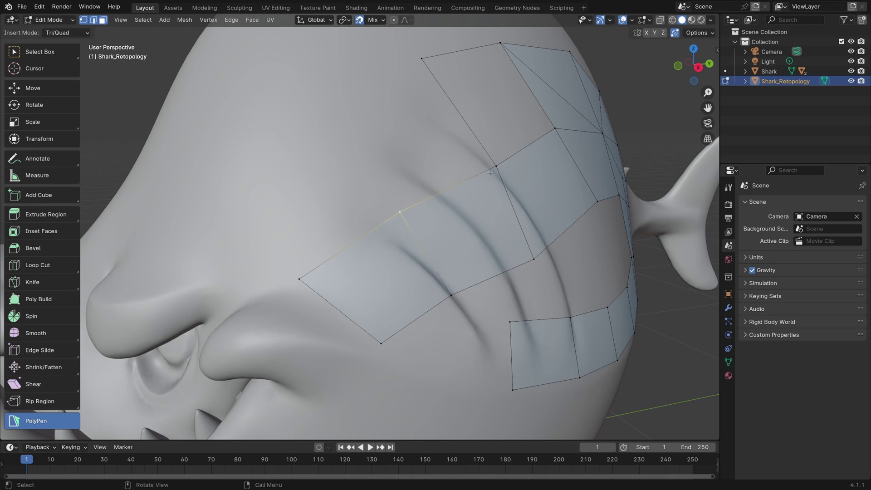
- Nudge the front vertex up along the gill, select the quad between the slits, and zoom out
middle_click_drag(494, 190, 554, 291)
left_click_drag(308, 290, 320, 275)
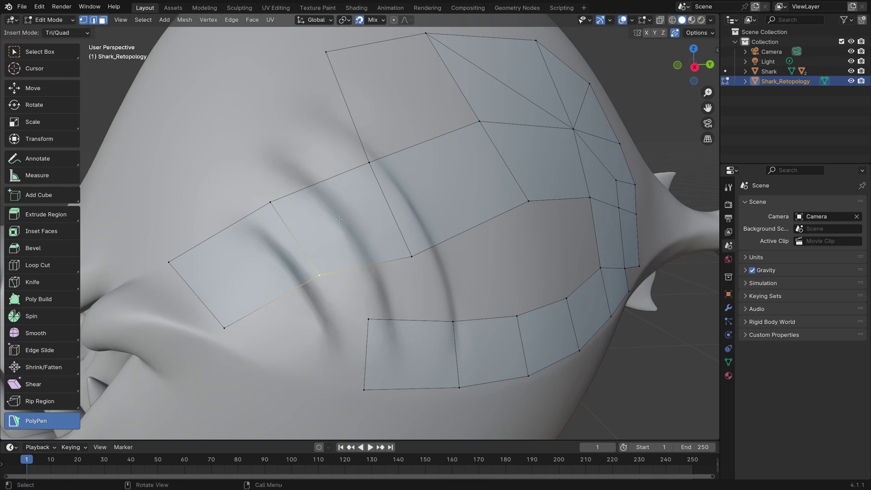
key("g")
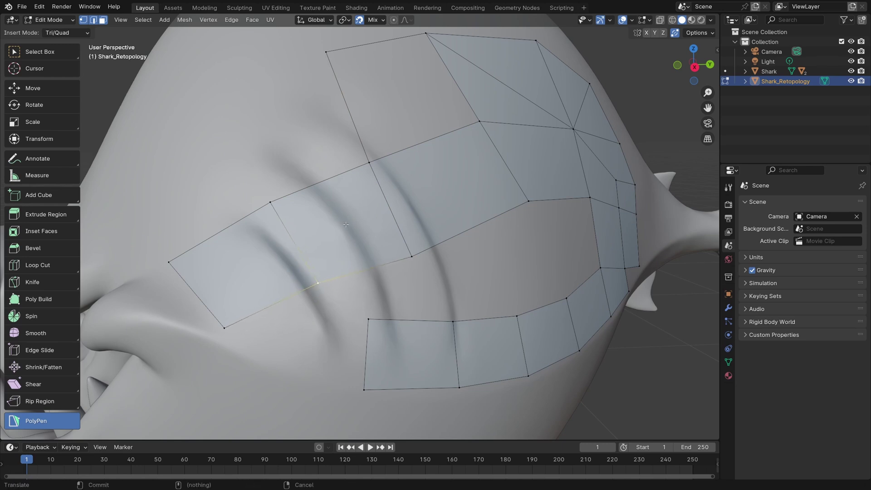
left_click(346, 227)
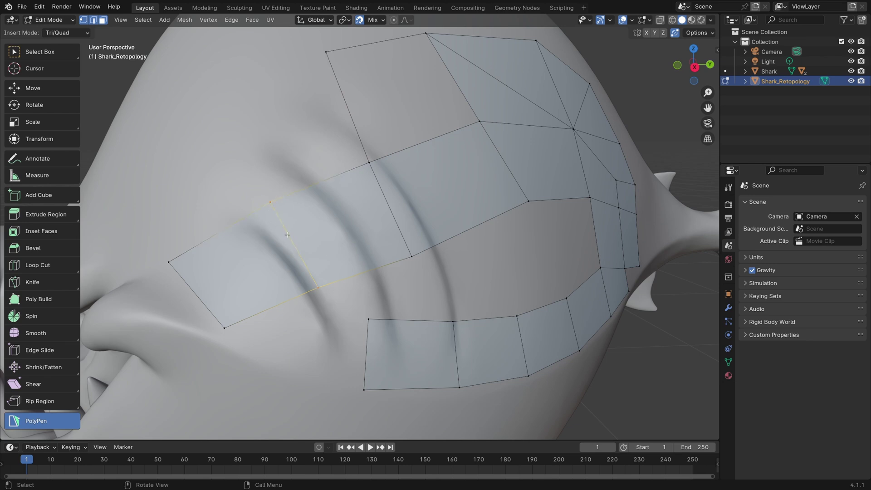
left_click(343, 225)
scroll(343, 225, "down", 2)
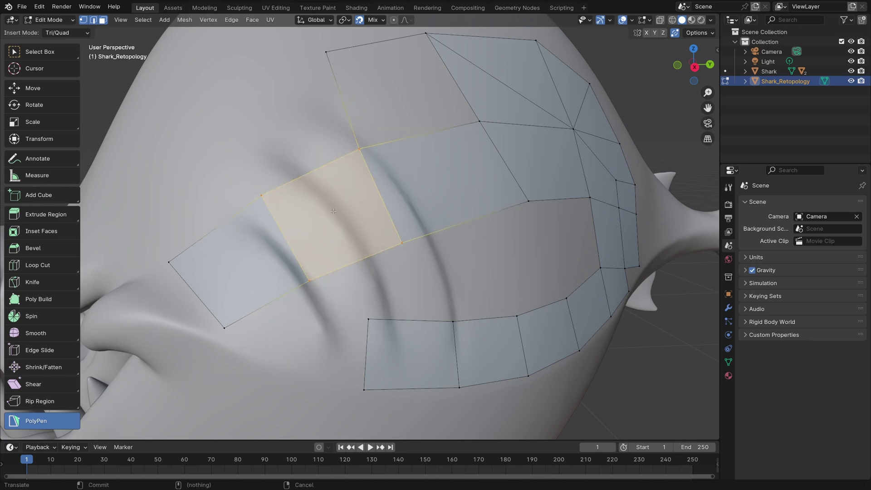
middle_click_drag(343, 225, 465, 266)
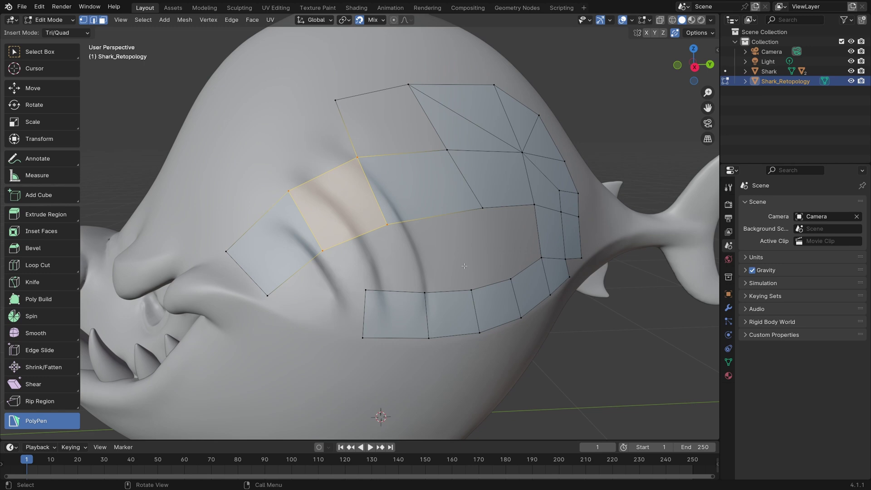
- Shift the quad toward the gills and add two quads bridging to the belly strip, raising one corner
left_click_drag(307, 230, 326, 257)
left_click(291, 281)
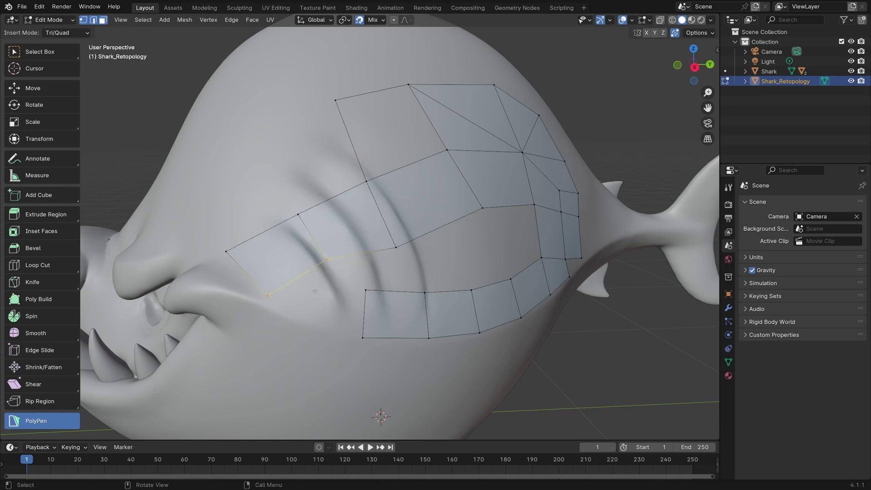
left_click(362, 312, "ctrl")
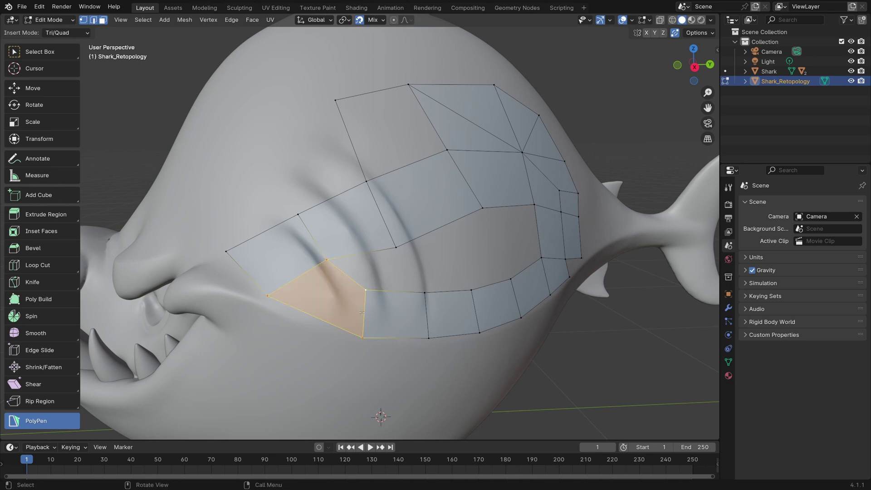
left_click_drag(392, 246, 388, 222)
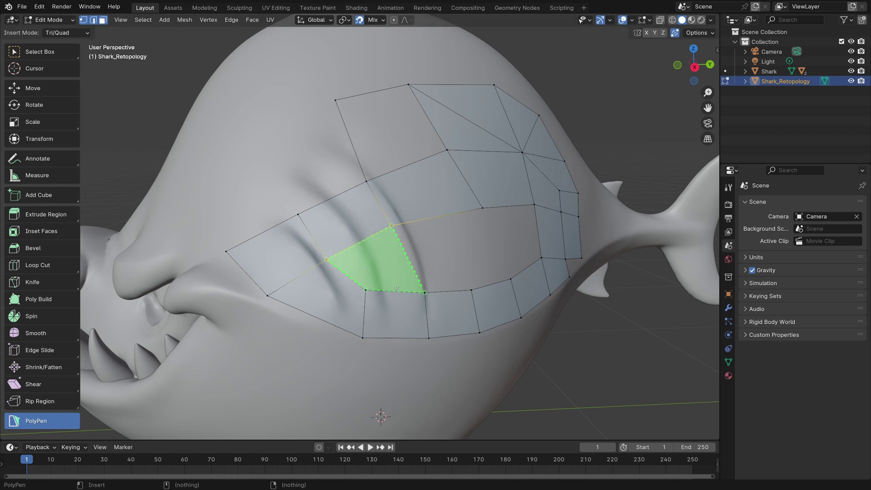
left_click(368, 263, "ctrl")
middle_click_drag(368, 263, 306, 208)
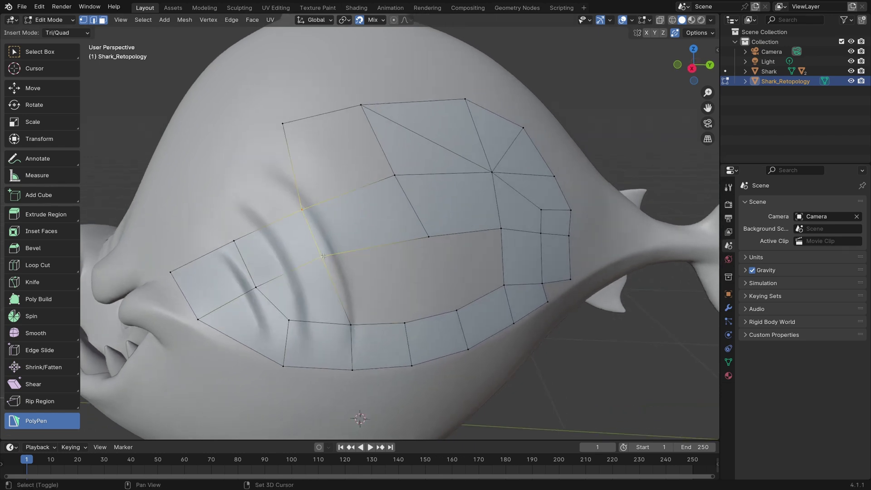
- Insert an edge loop across the strip and fill the central gap with two quads
key("ctrl+r")
left_click(353, 197)
left_click(354, 194)
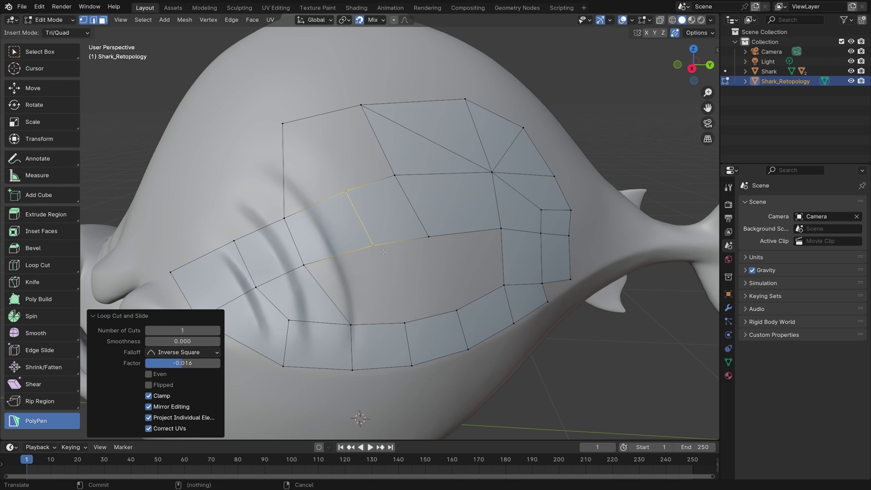
left_click(379, 319)
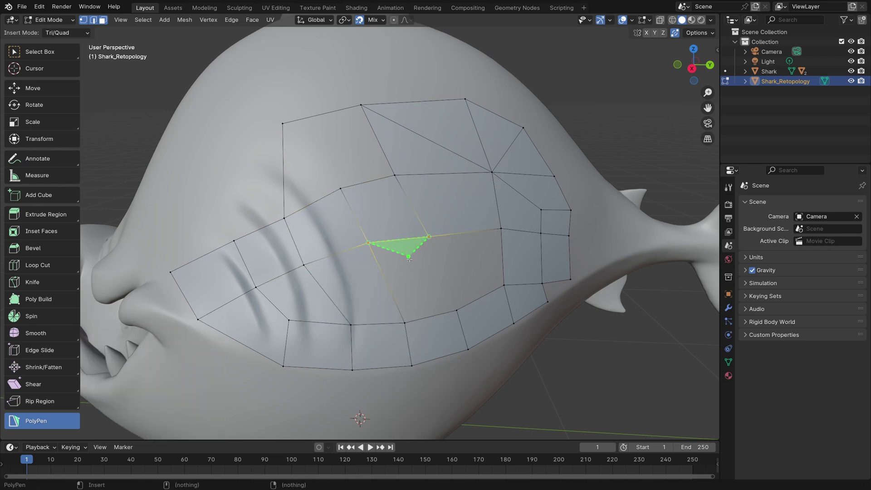
left_click(415, 279, "ctrl")
left_click(474, 268, "ctrl")
left_click(615, 351)
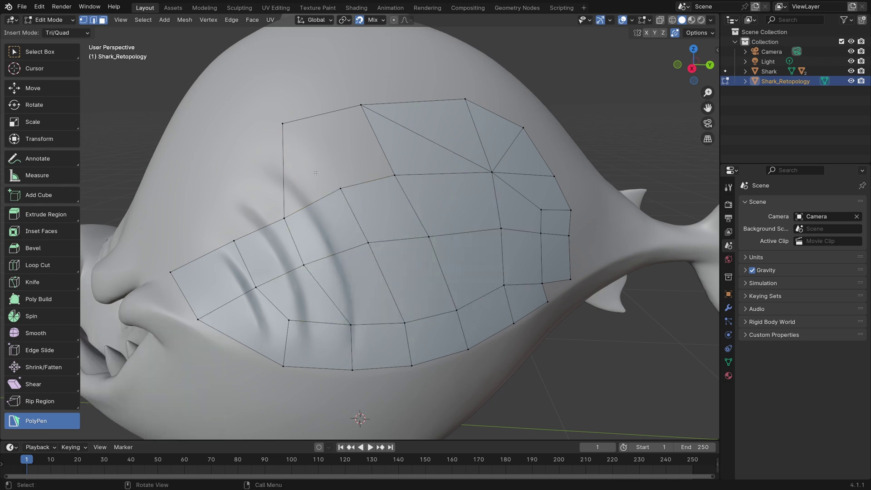
- Delete the stray vertex at the top of the mesh
left_click(292, 124)
key("x")
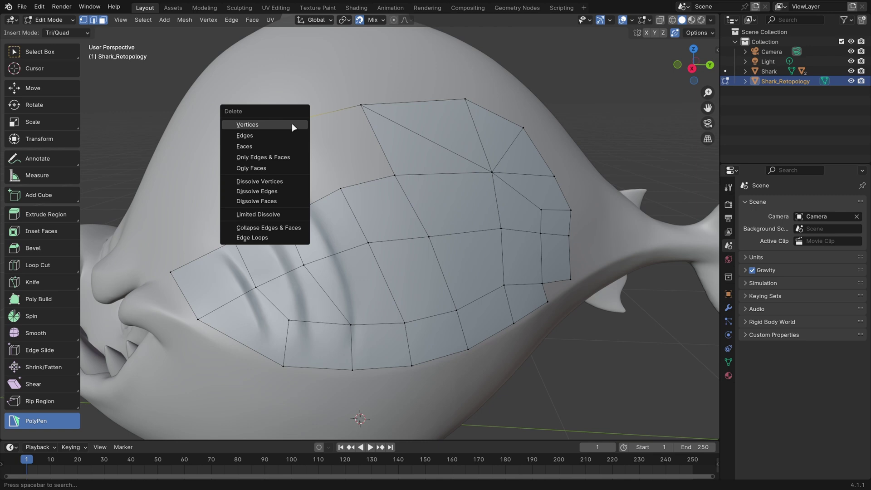
left_click(292, 123)
middle_click_drag(293, 123, 403, 168)
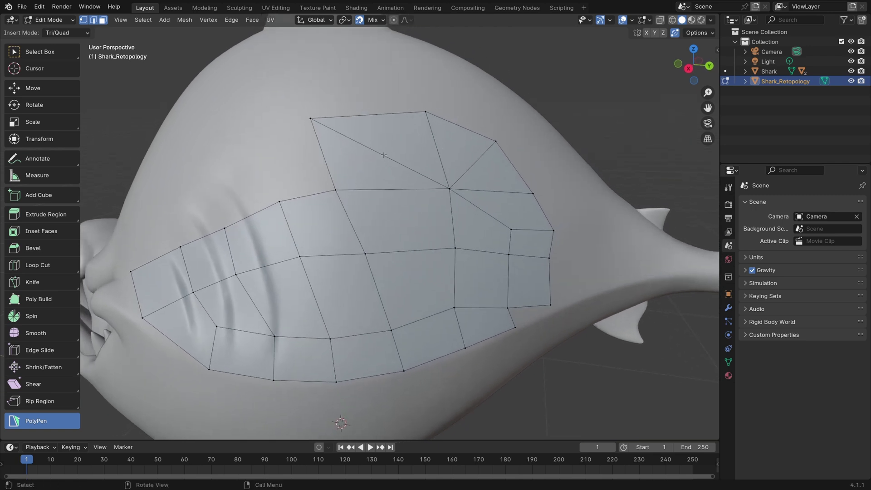
- In edge select mode, dissolve the diagonal edge and pick the remaining diagonal for deletion
key("2")
left_click(384, 155)
key("x")
left_click(418, 230)
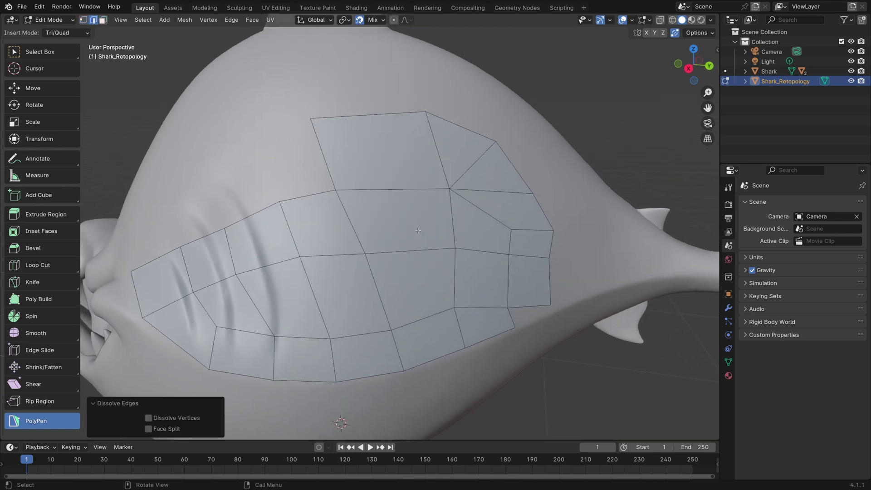
left_click(471, 155)
key("x")
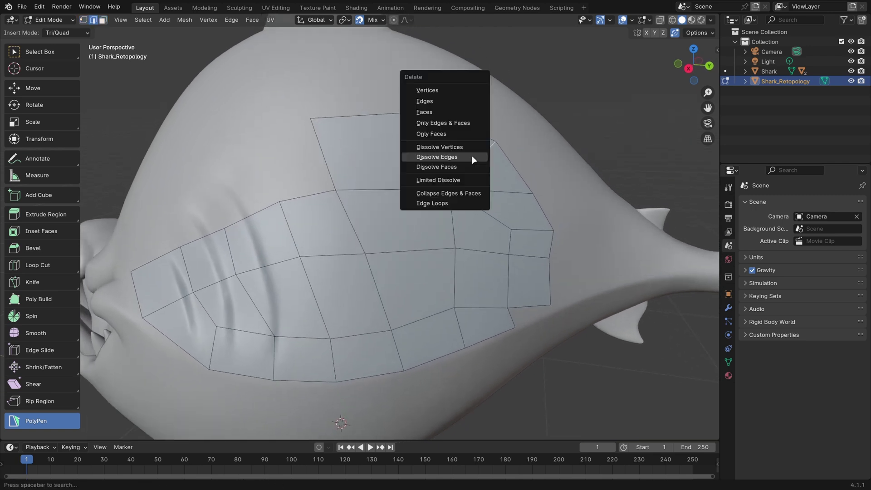